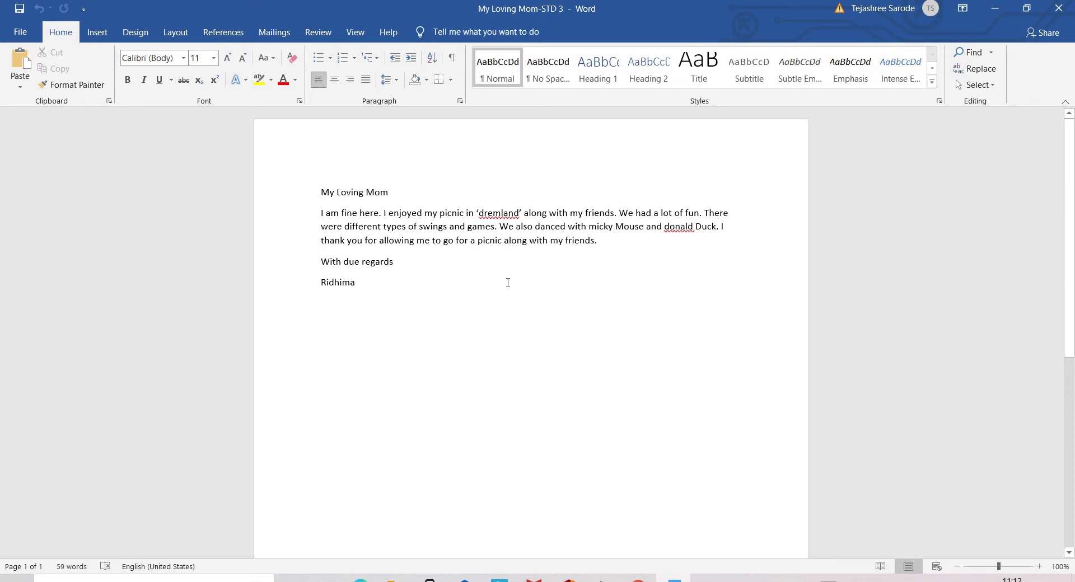
# Start a new blank Word document in a maximized window
pyautogui.press('super+s')
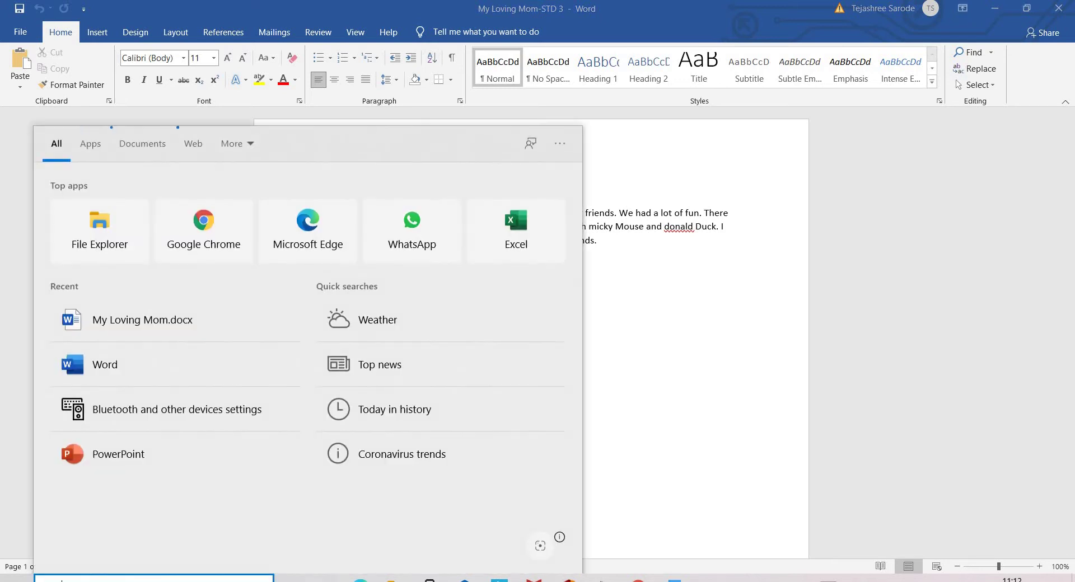
pyautogui.write('word')
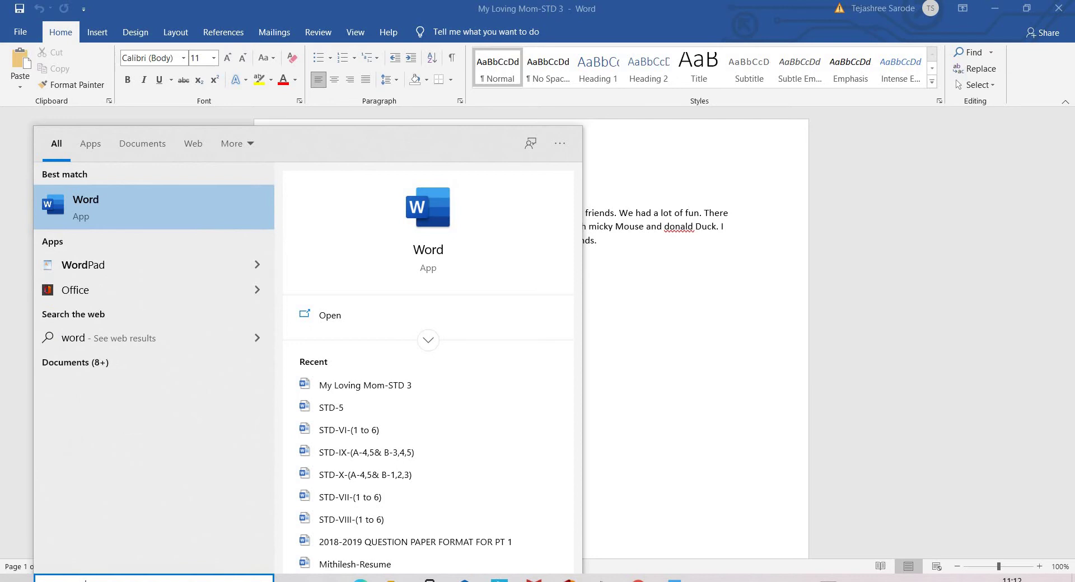
pyautogui.click(220, 200)
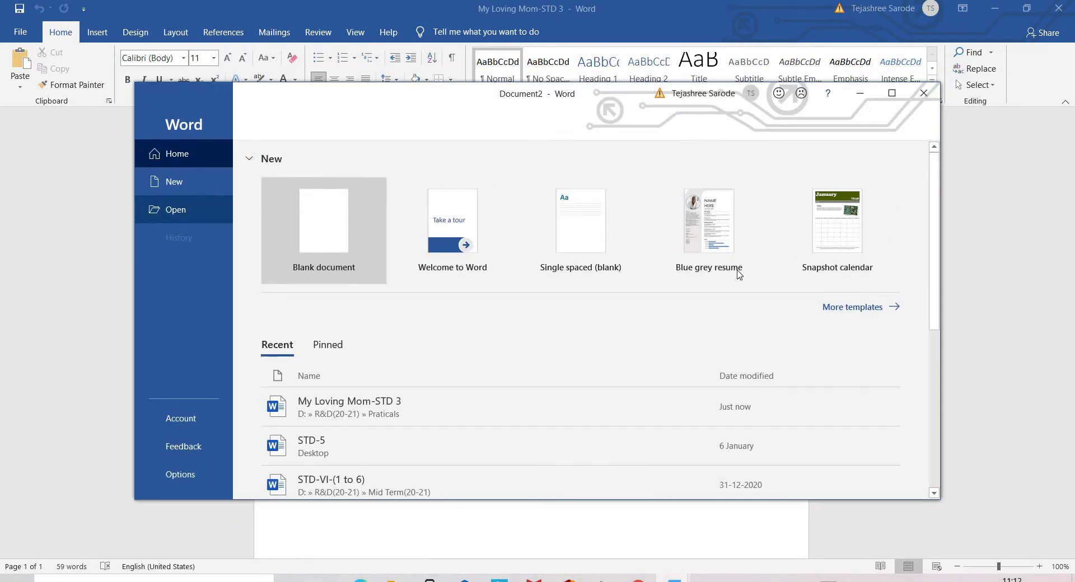
pyautogui.click(345, 262)
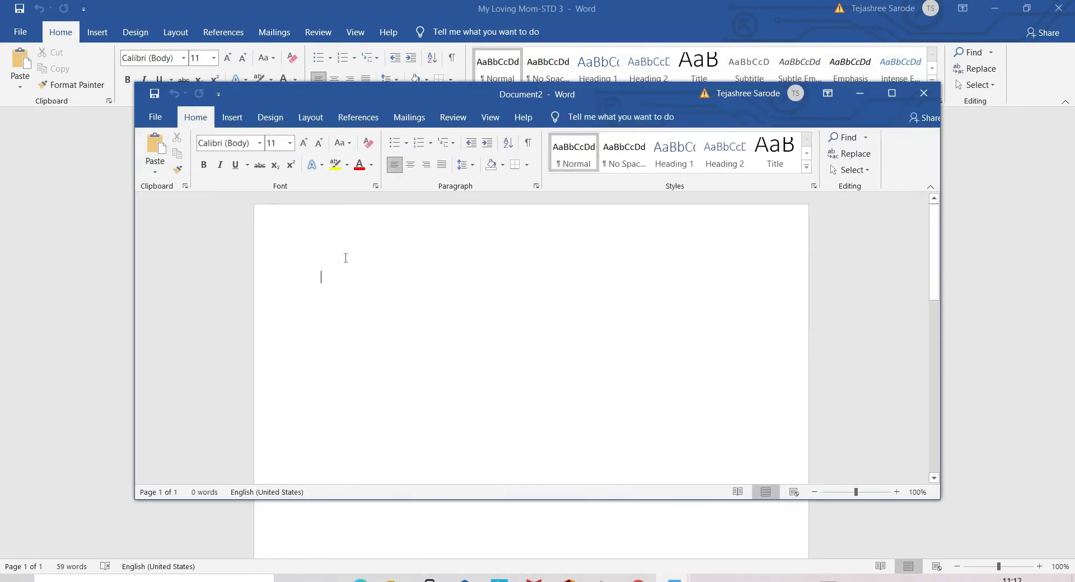
pyautogui.click(892, 93)
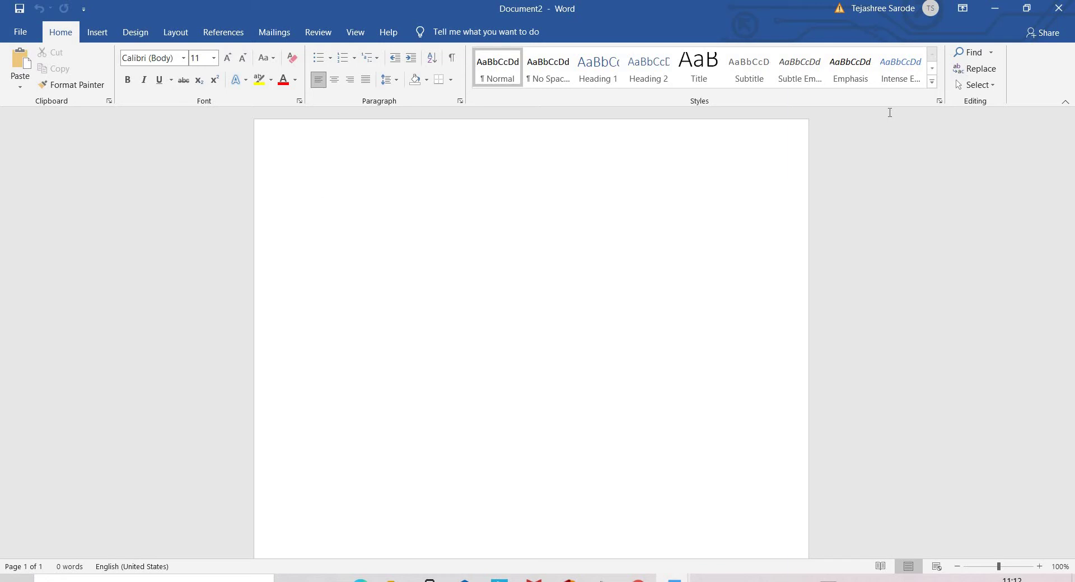
# Write the heading line "My Loving Mom" and begin the paragraph below it with "I am fine here."
pyautogui.write('My ')
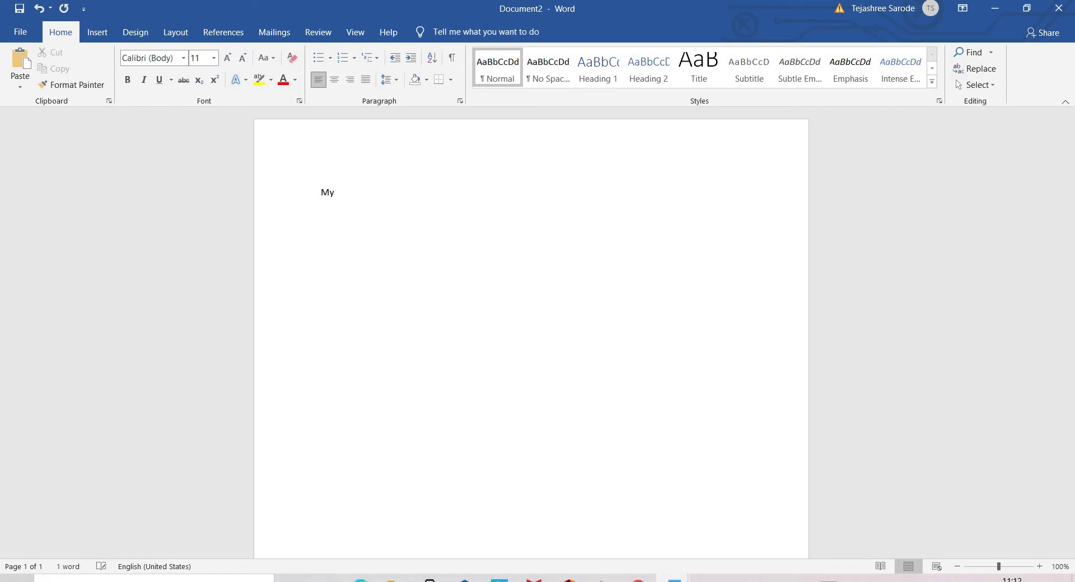
pyautogui.write('Lovo')
pyautogui.press('BackSpace')
pyautogui.write('ing ')
pyautogui.write('Mom')
pyautogui.write('I am fin')
pyautogui.write('e here.')
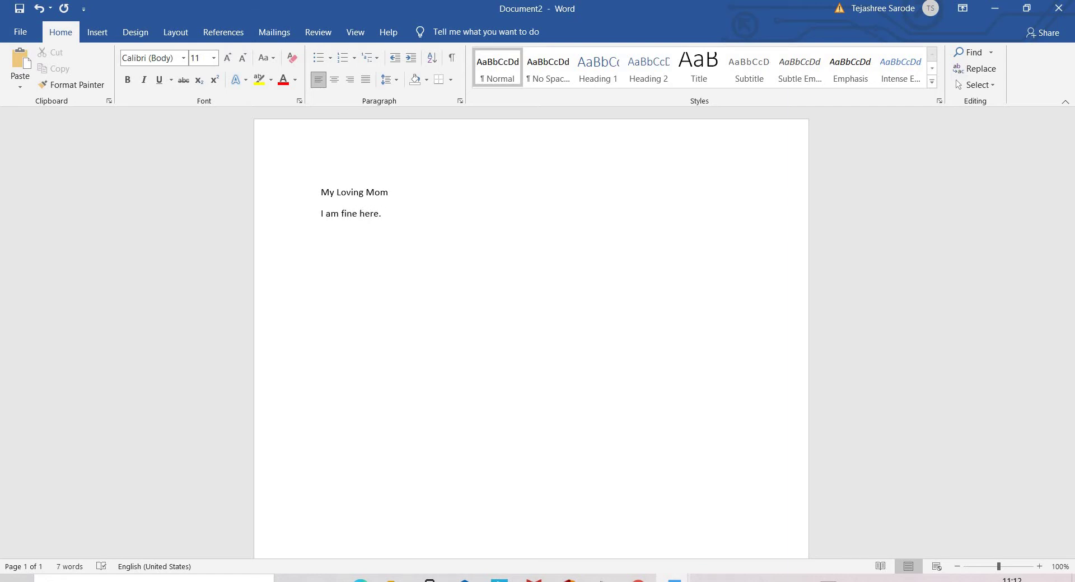
# Continue the paragraph with the sentence "I enjoyed my picnic in 'dremland' with my friends."
pyautogui.write(' I en')
pyautogui.write('joyr')
pyautogui.write('ead')
pyautogui.press('BackSpace')
pyautogui.press('BackSpace')
pyautogui.press('BackSpace')
pyautogui.press('BackSpace')
pyautogui.write('ed my ')
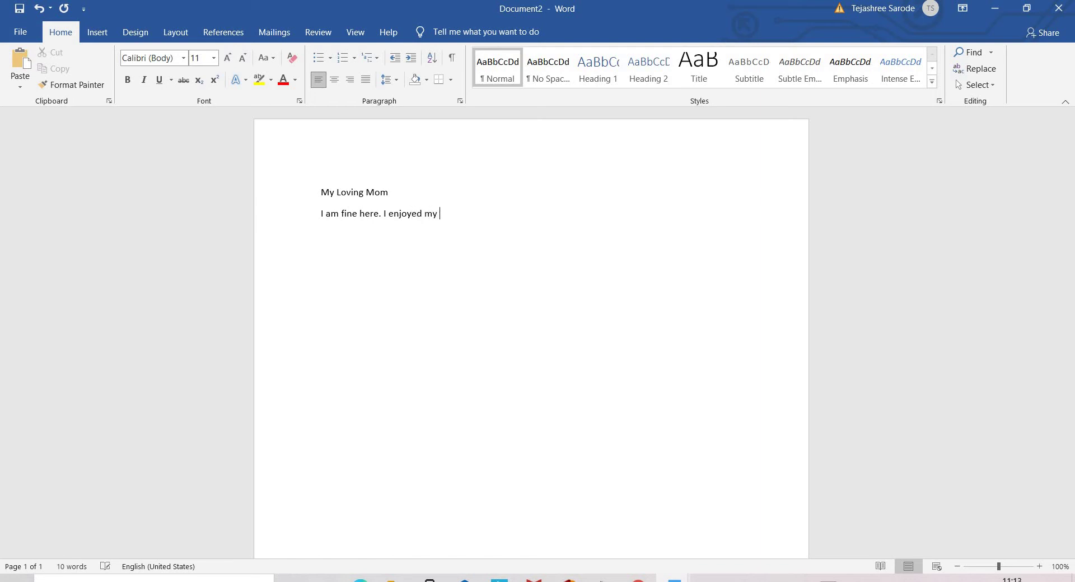
pyautogui.write('pi')
pyautogui.write('cni')
pyautogui.write('c in')
pyautogui.write("'")
pyautogui.write('dre')
pyautogui.write('mland')
pyautogui.write("'")
pyautogui.write(' with ')
pyautogui.write('my ')
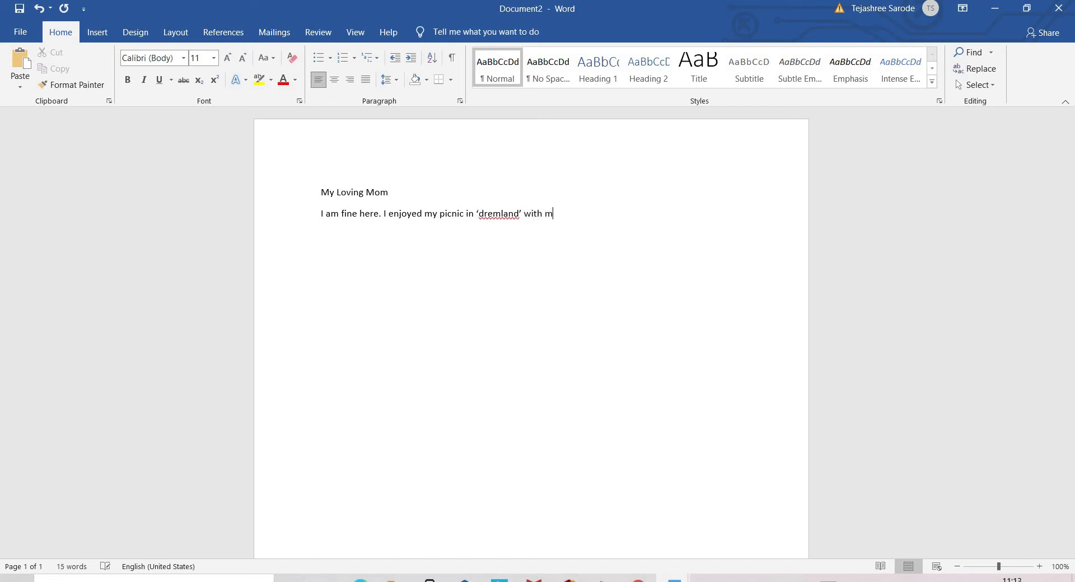
pyautogui.write('friends.')
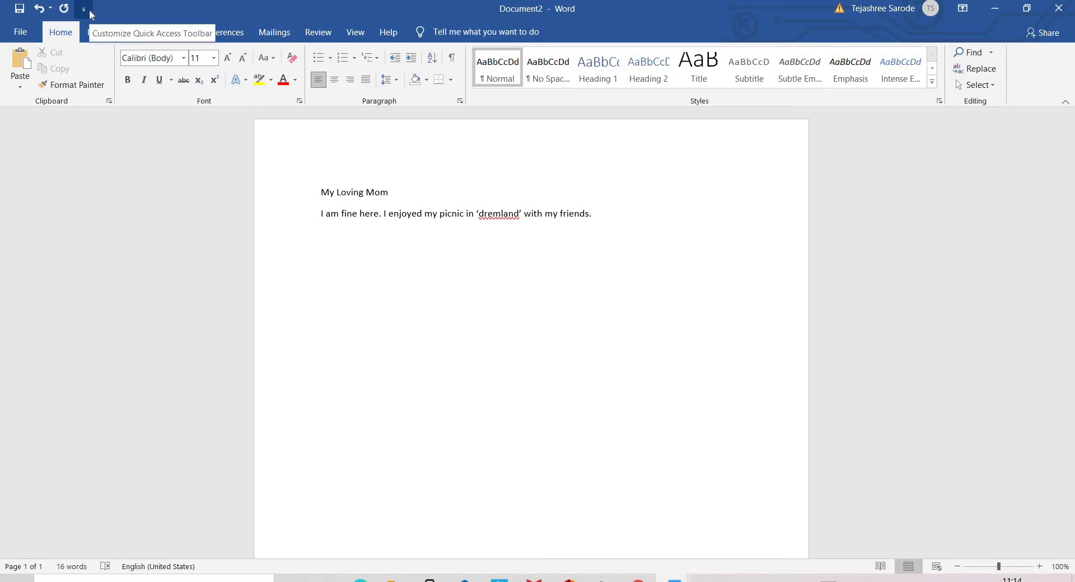
# Save the document as My Loving Mom in the local Documents folder
pyautogui.click(19, 8)
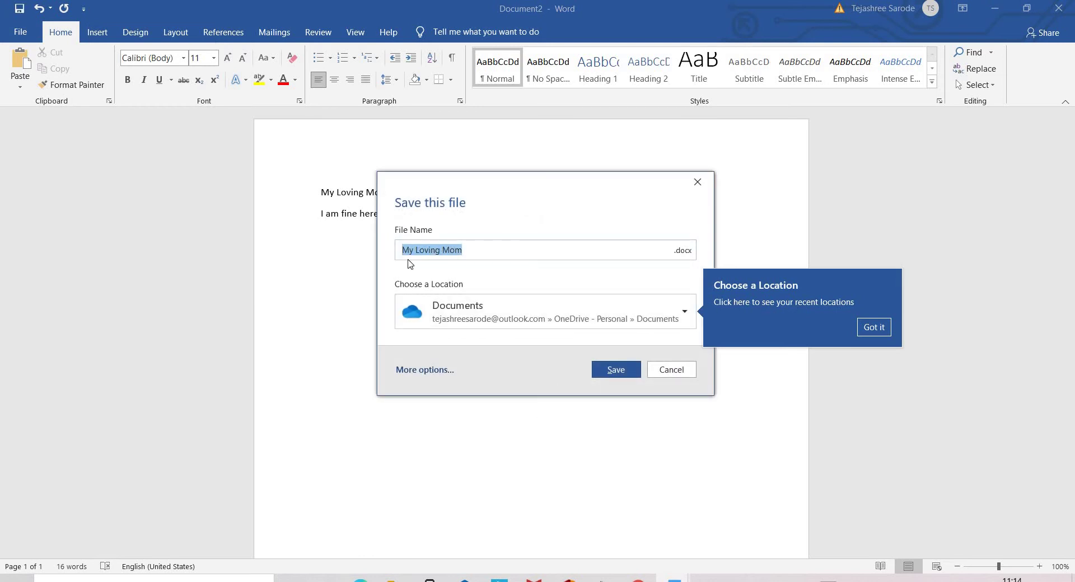
pyautogui.click(685, 312)
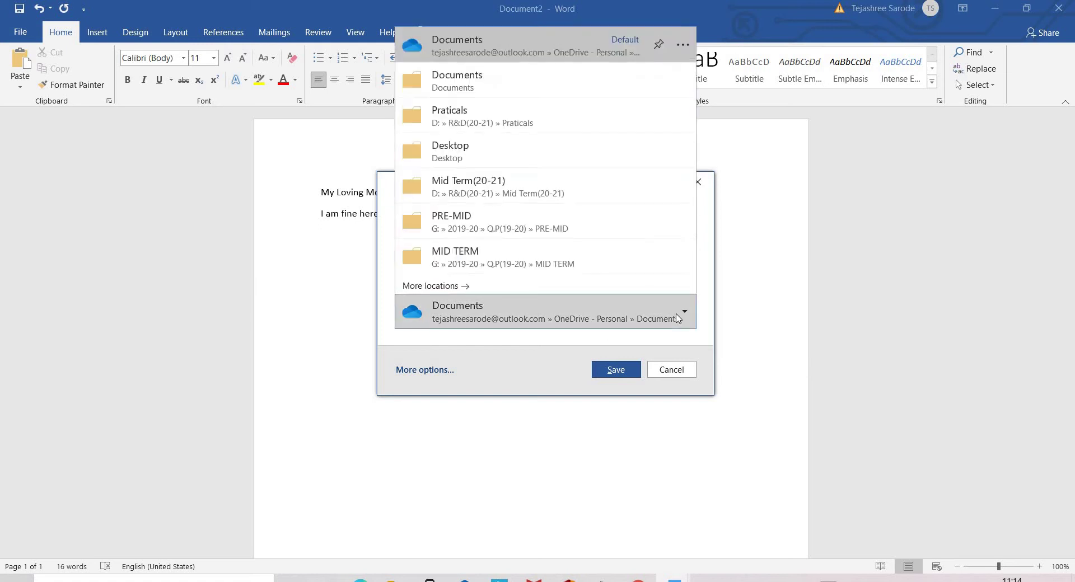
pyautogui.click(508, 86)
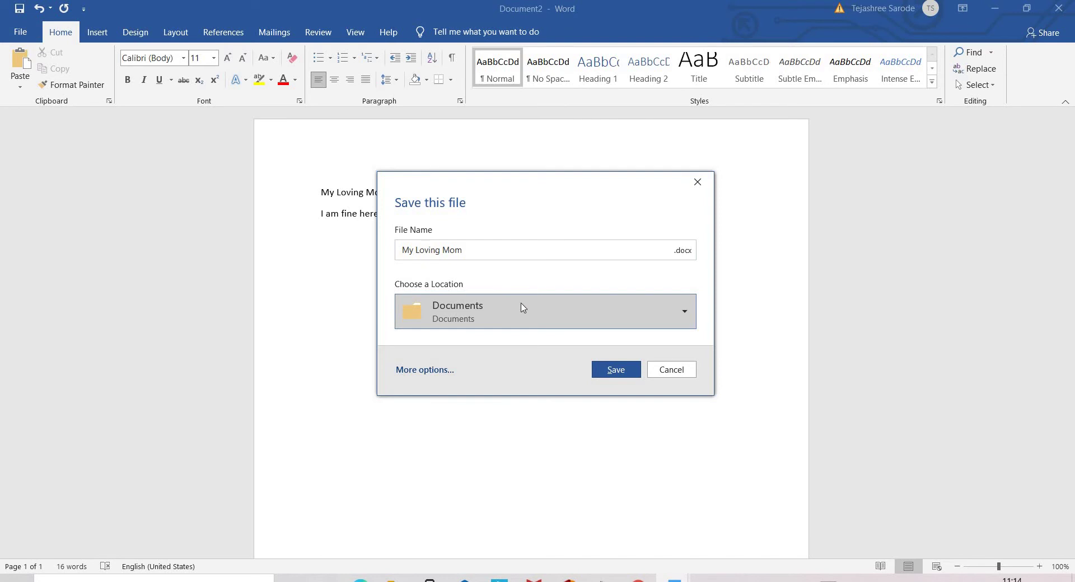
pyautogui.click(617, 371)
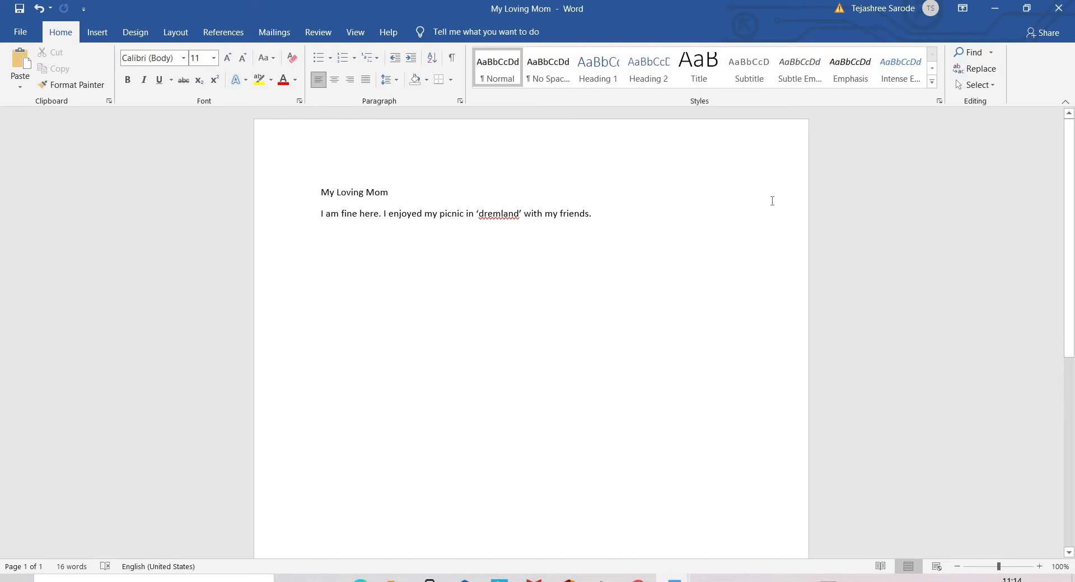
# Close the My Loving Mom document and return to the letter in My Loving Mom-STD 3
pyautogui.click(18, 33)
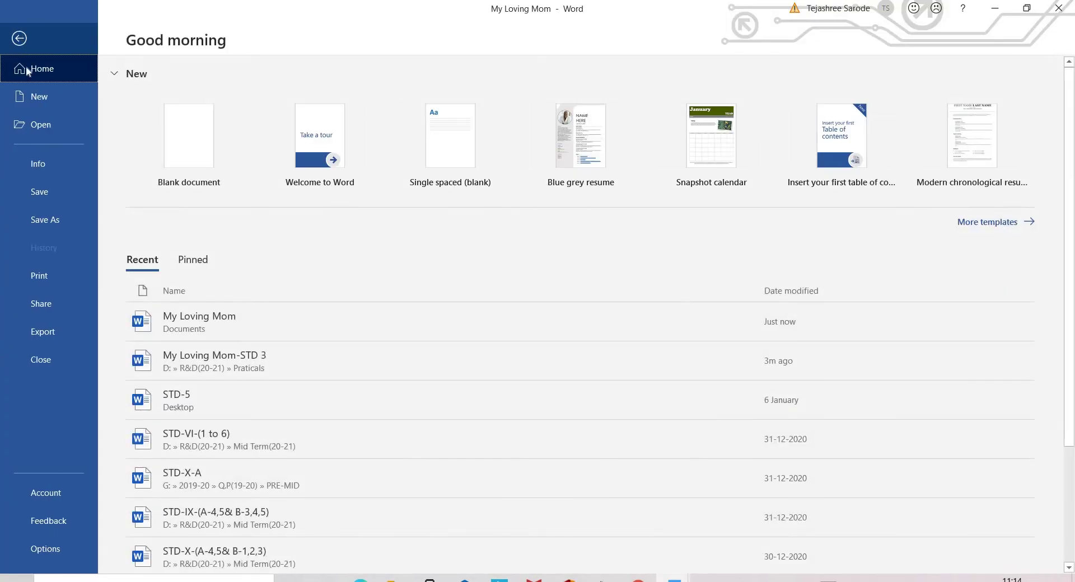
pyautogui.click(48, 358)
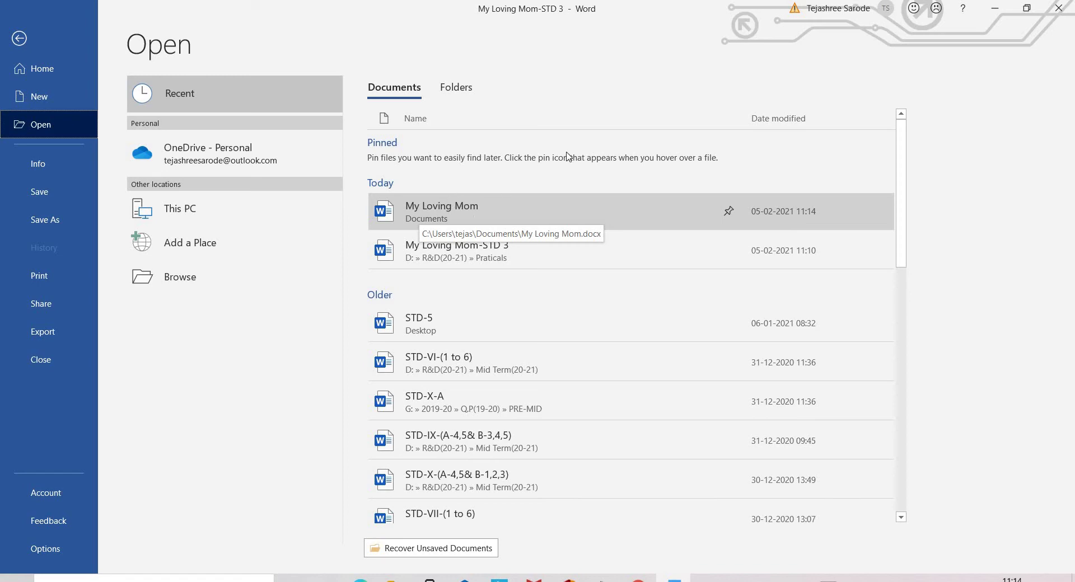
pyautogui.click(20, 38)
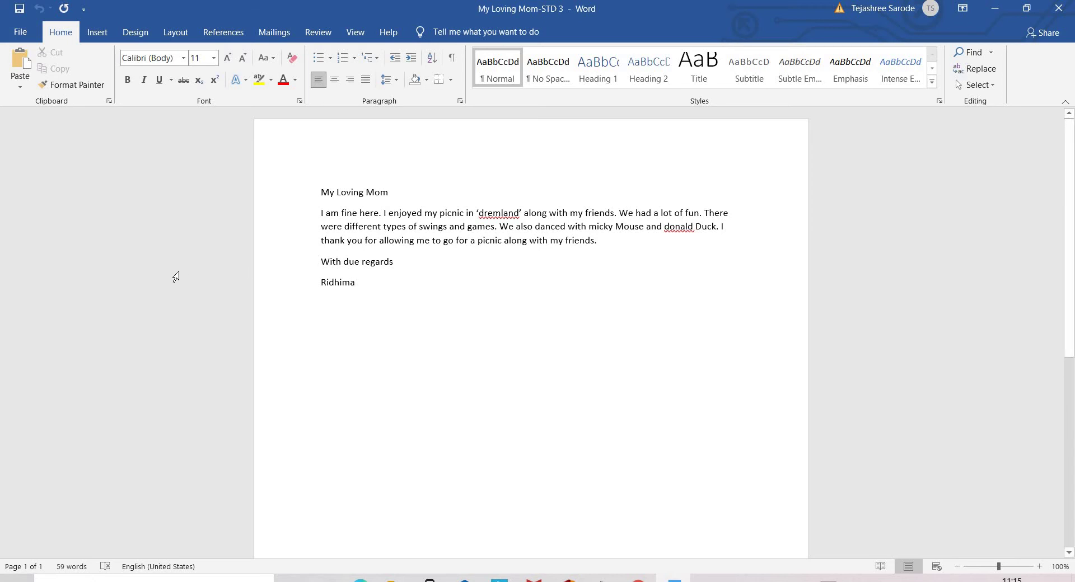
# Insert a hyphen and the two friends' names after "along with my friends" in the letter's first sentence about the picnic
pyautogui.click(615, 213)
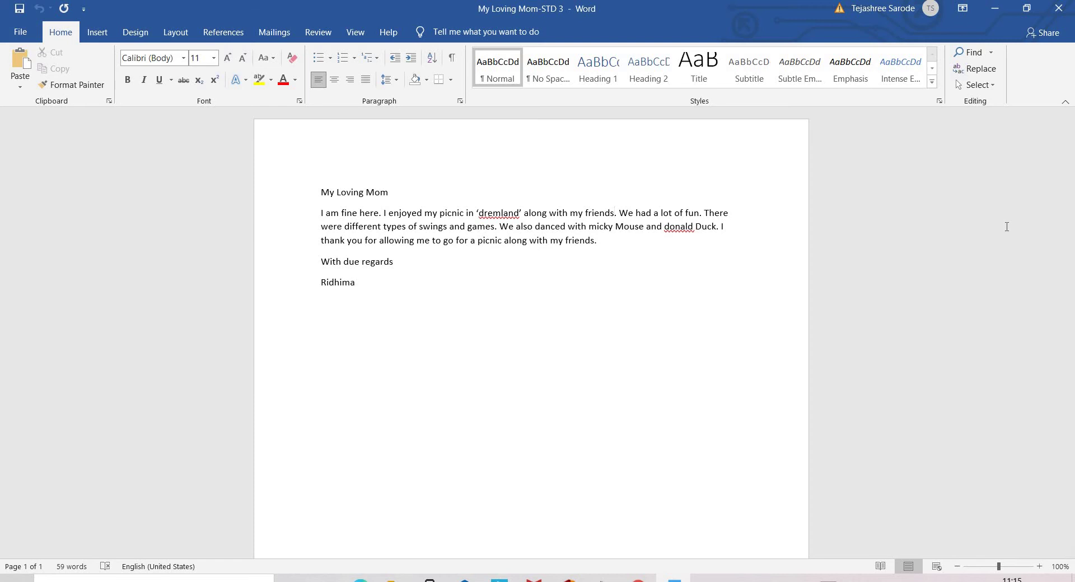
pyautogui.write('-')
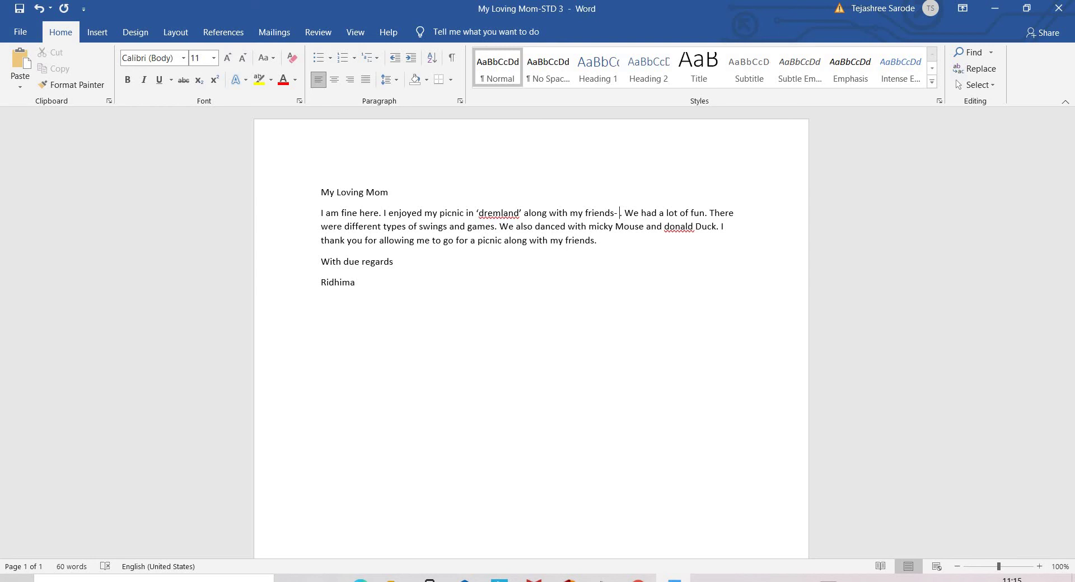
pyautogui.write(' Neha')
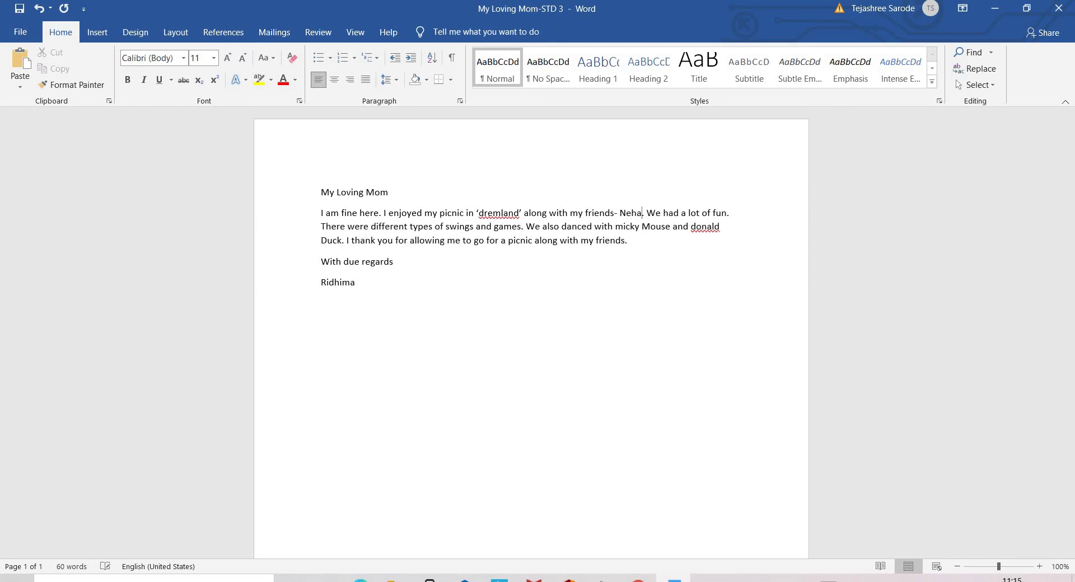
pyautogui.write(',Priya')
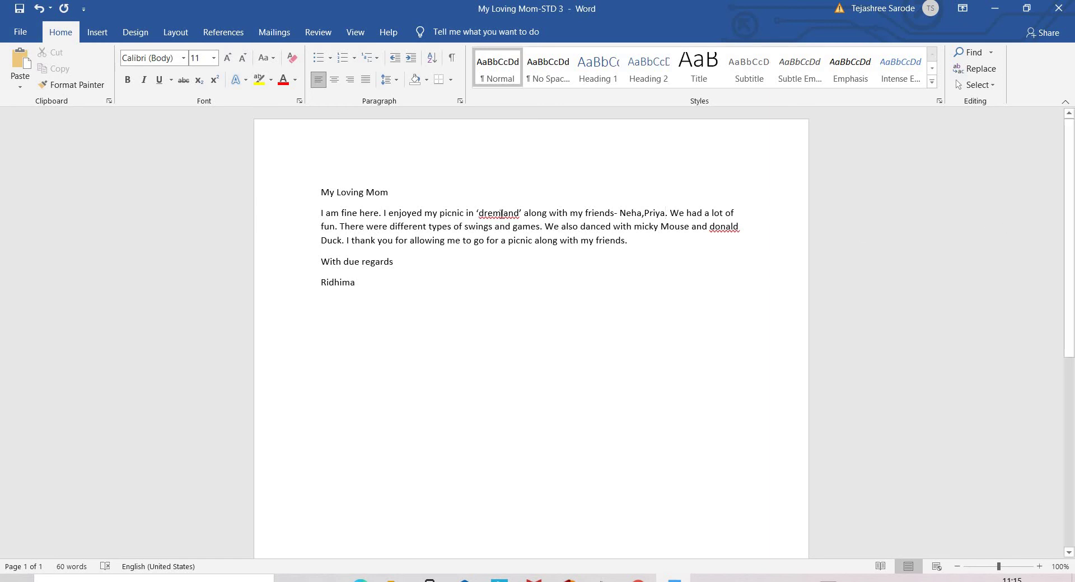
# Correct the misspelled word 'dremland' to 'Dreamland' in the letter's paragraph
pyautogui.doubleClick(483, 213)
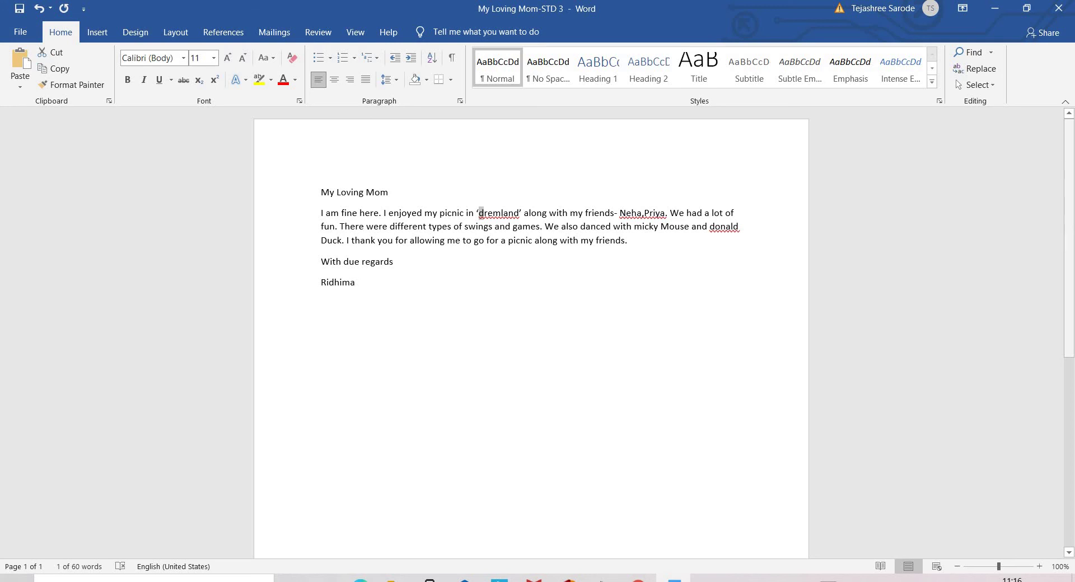
pyautogui.write('D')
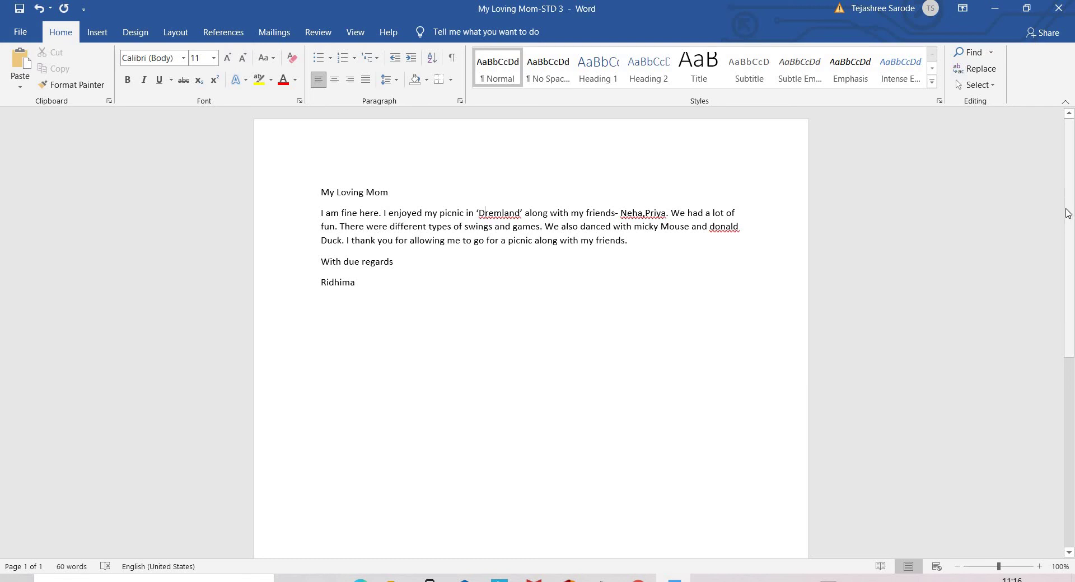
pyautogui.click(482, 210)
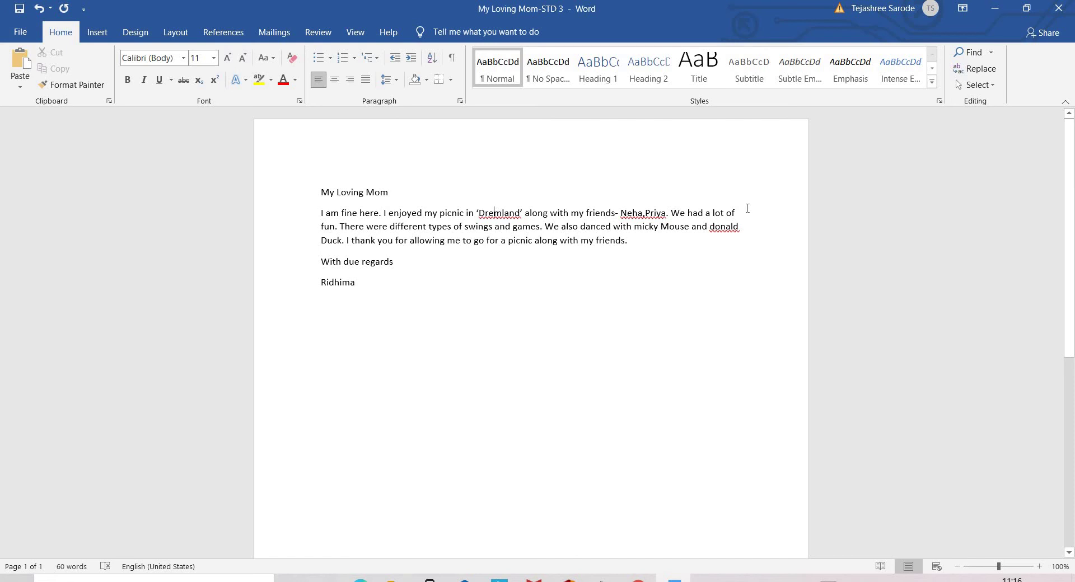
pyautogui.write('a')
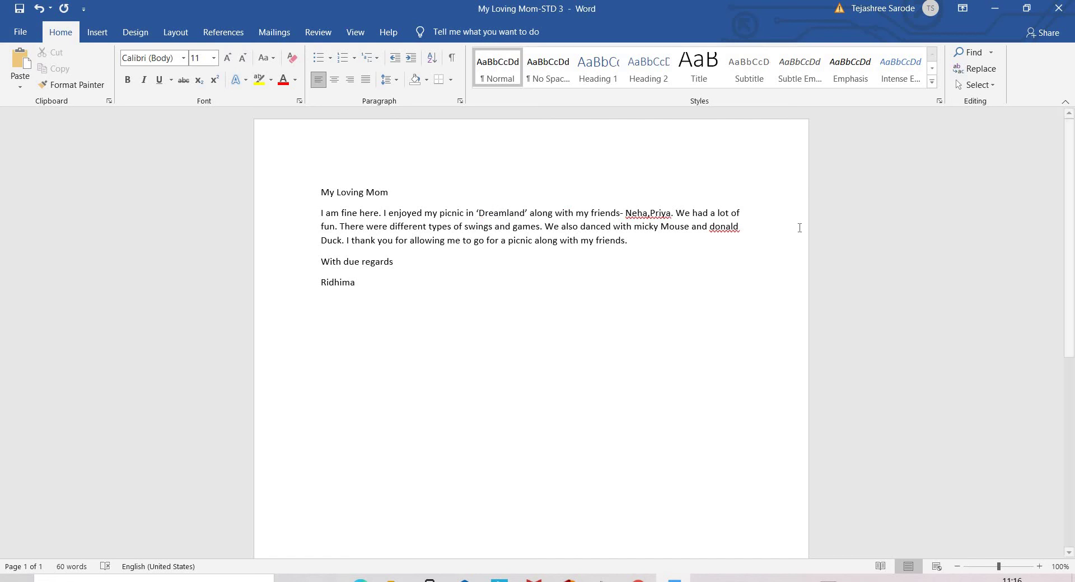
# Capitalize the first letters of "micky" and "donald" so they read Micky Mouse and Donald Duck
pyautogui.click(642, 226)
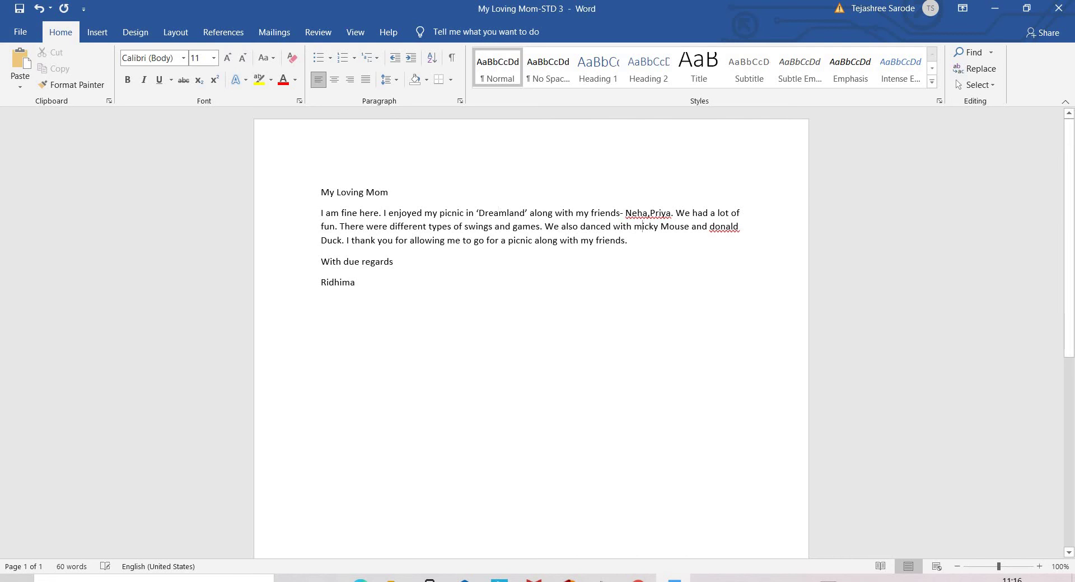
pyautogui.press('BackSpace')
pyautogui.write('M')
pyautogui.press('BackSpace')
pyautogui.write('D')
# Make the sender's name below "With due regards" bold
pyautogui.hotkey('shift', 'Right')
pyautogui.hotkey('shift', 'Right')
pyautogui.hotkey('shift', 'Right')
pyautogui.hotkey('shift', 'Right')
pyautogui.hotkey('shift', 'Right')
pyautogui.hotkey('shift', 'Right')
pyautogui.hotkey('shift', 'Right')
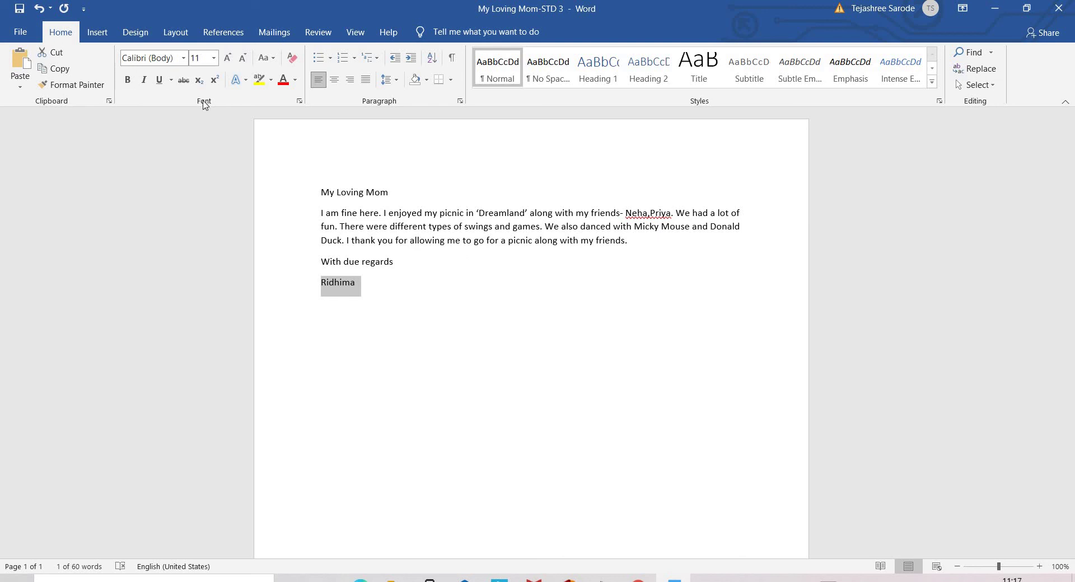
pyautogui.click(128, 80)
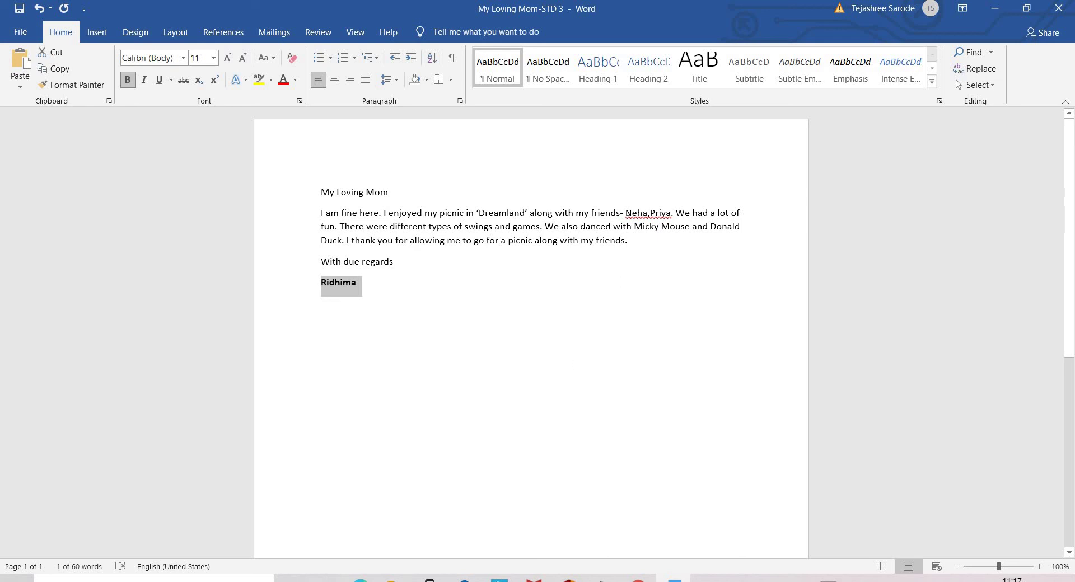
# Add a space between the two friends' names and set the whole letter's font size to 24
pyautogui.click(652, 210)
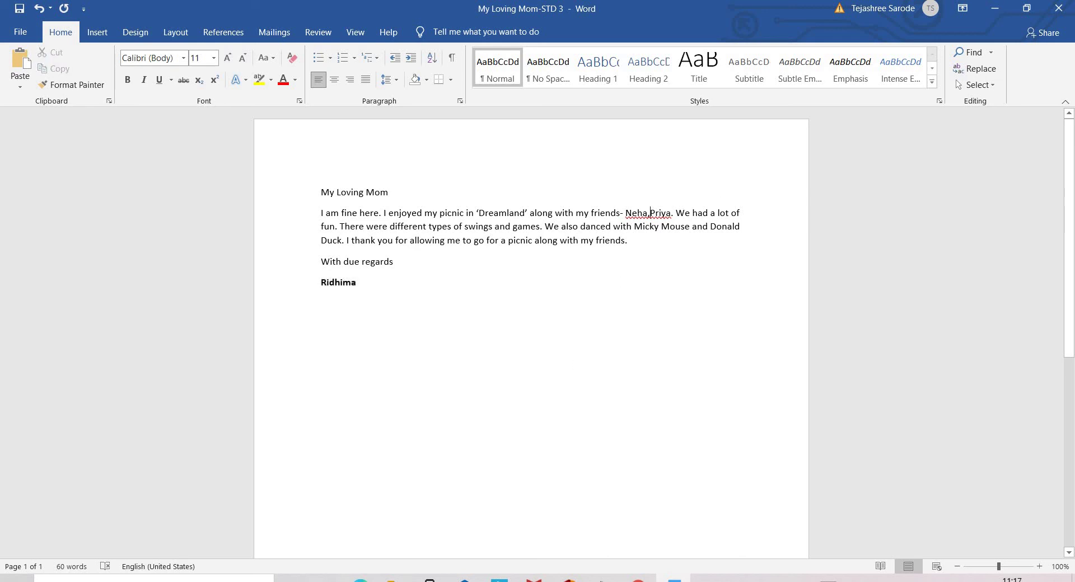
pyautogui.doubleClick(323, 191)
pyautogui.moveTo(382, 207); pyautogui.dragTo(421, 286)
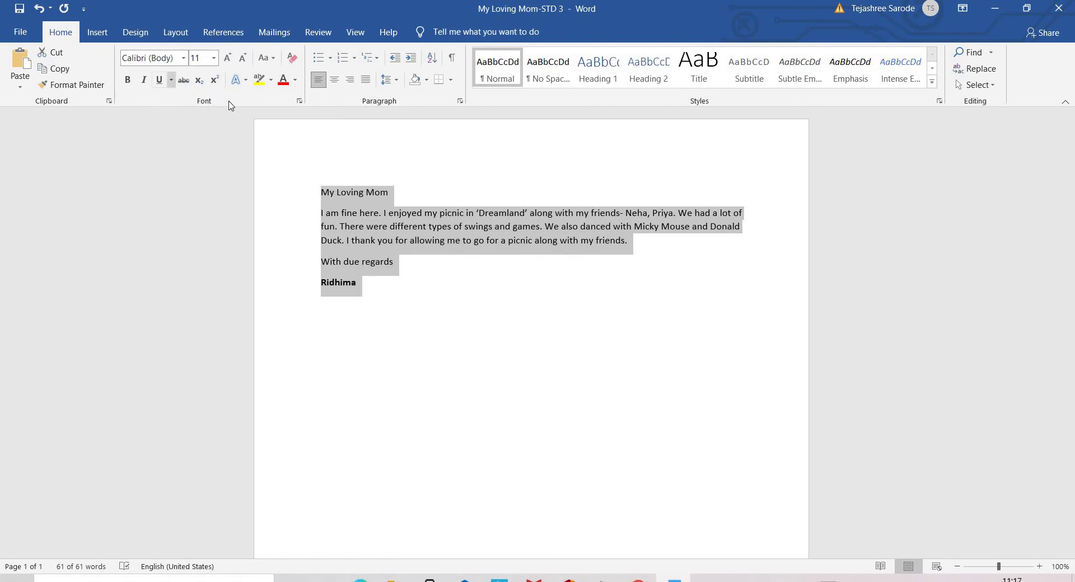
pyautogui.click(213, 58)
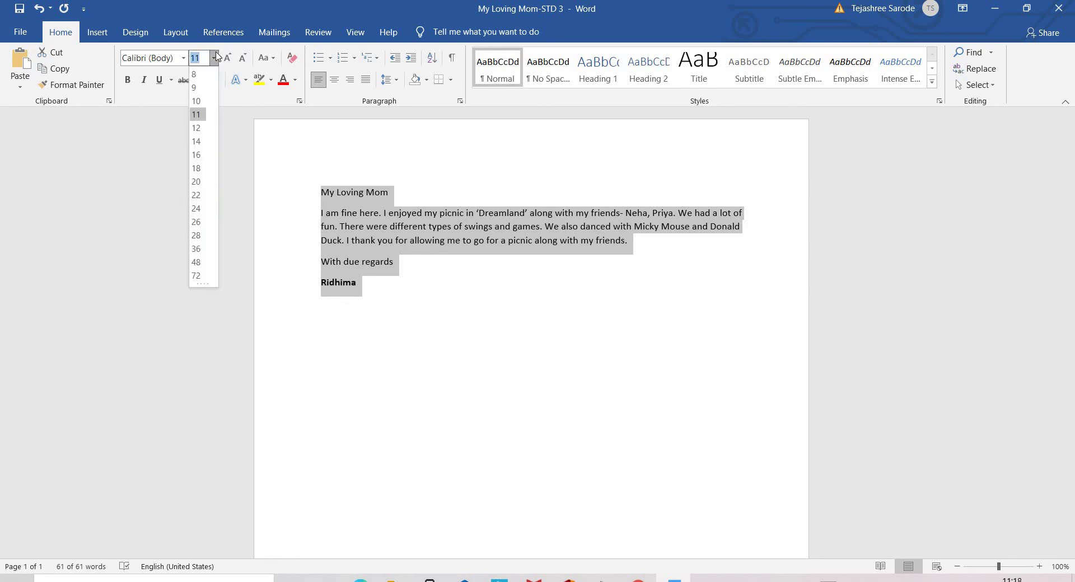
pyautogui.click(198, 209)
# Color the heading "My Loving Mom" and the sender's name at the end red, and save the document
pyautogui.click(415, 209)
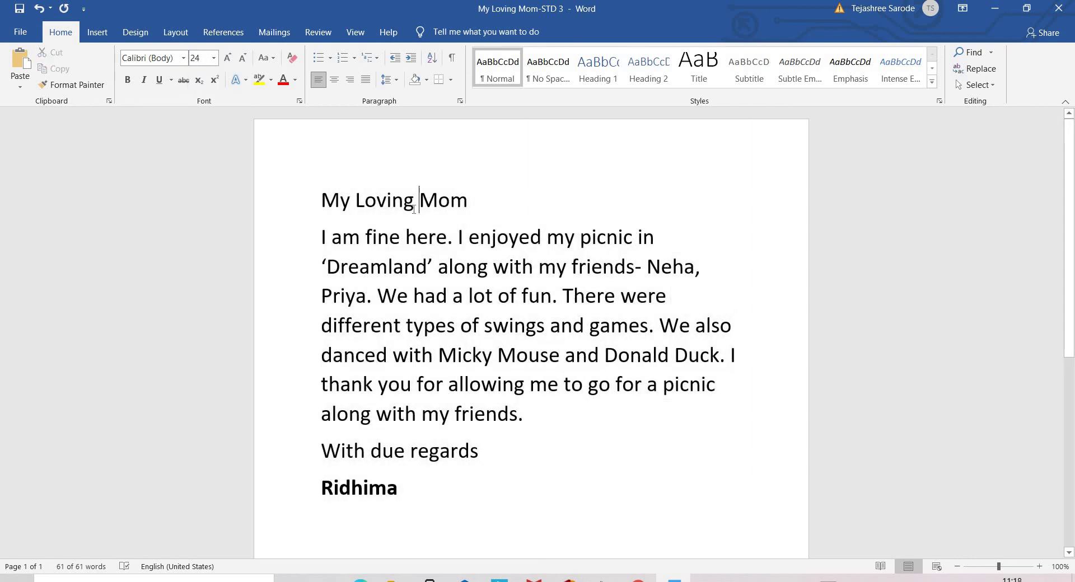
pyautogui.tripleClick(405, 197)
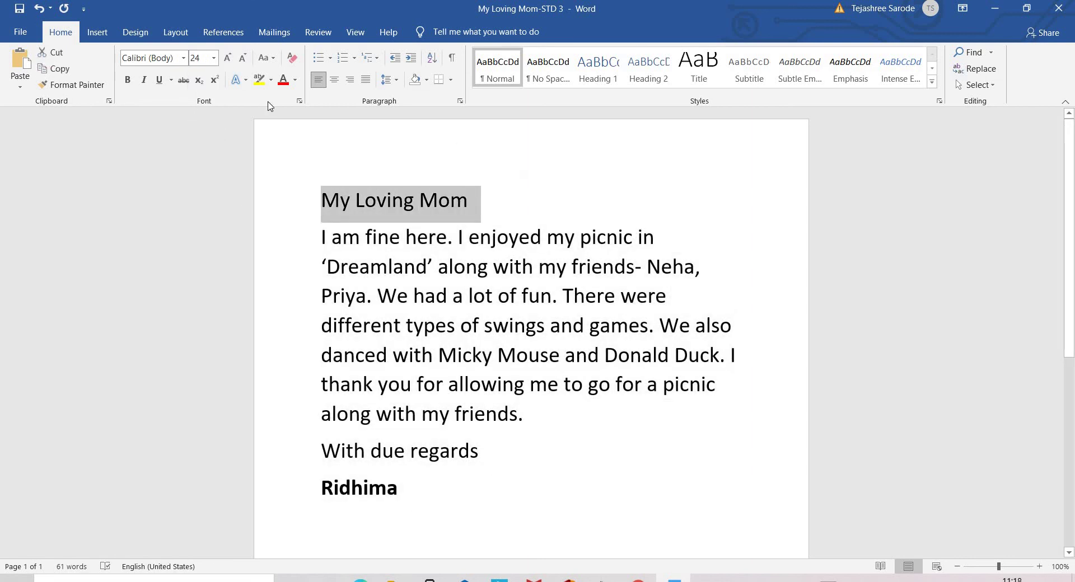
pyautogui.doubleClick(357, 492)
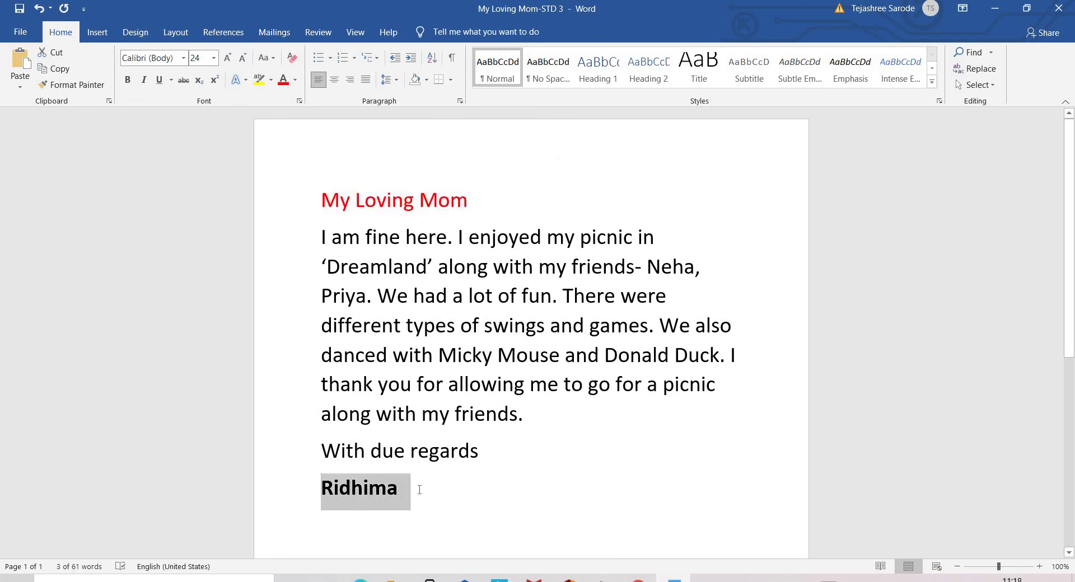
pyautogui.click(288, 82)
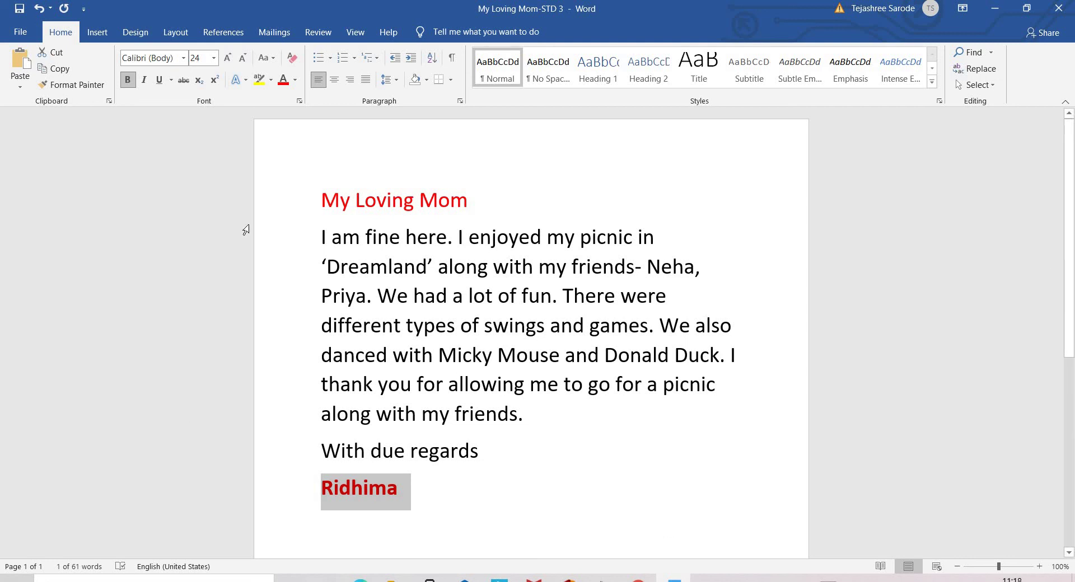
pyautogui.click(19, 10)
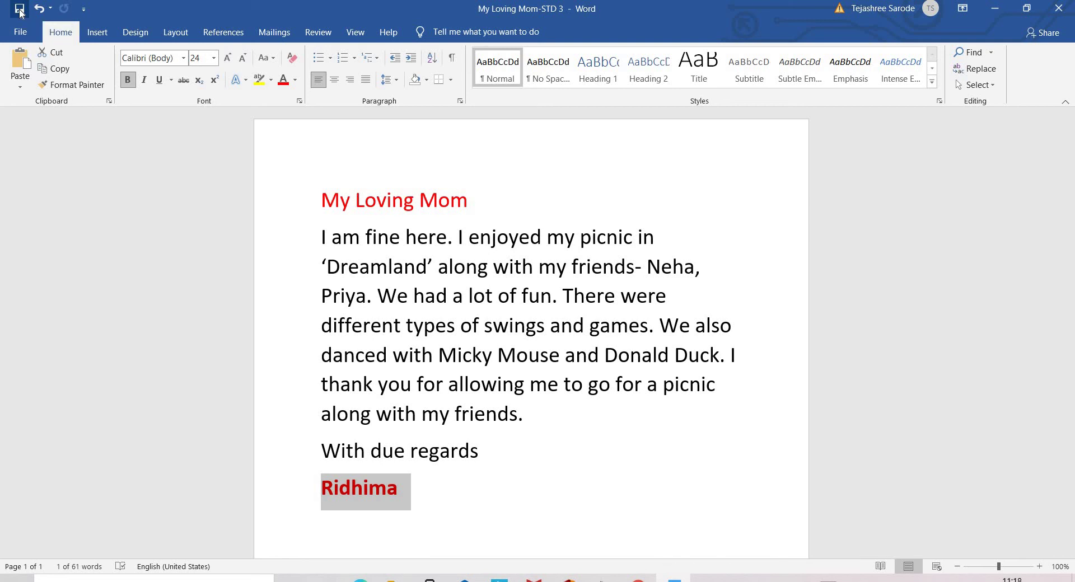